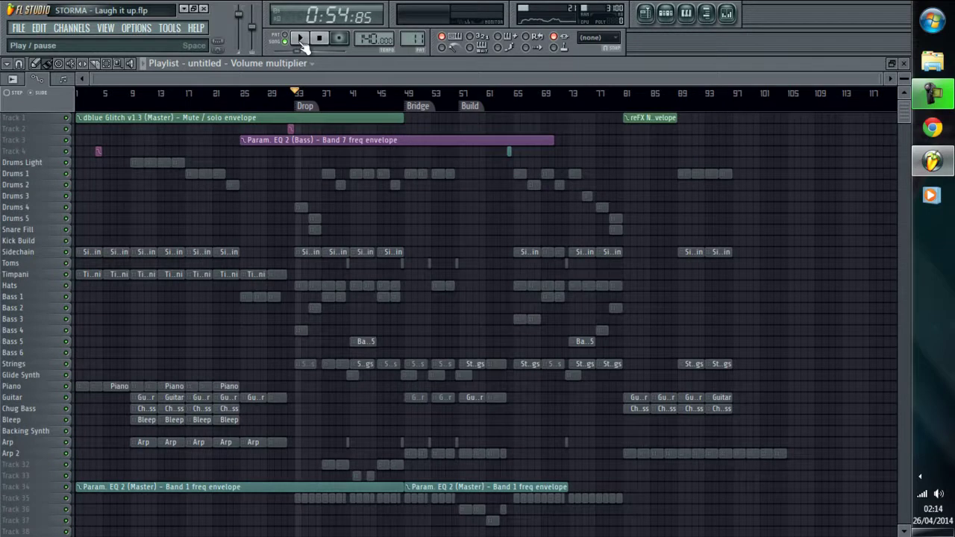
Play the song from the Drop marker, solo the Laser 1 channel to hear it alone, and stop playback
left_click(300, 40)
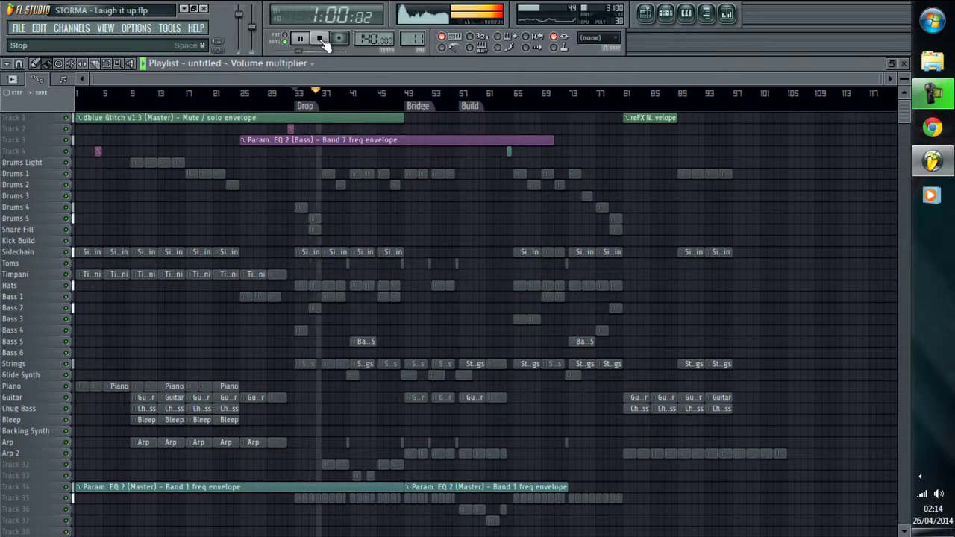
left_click(665, 14)
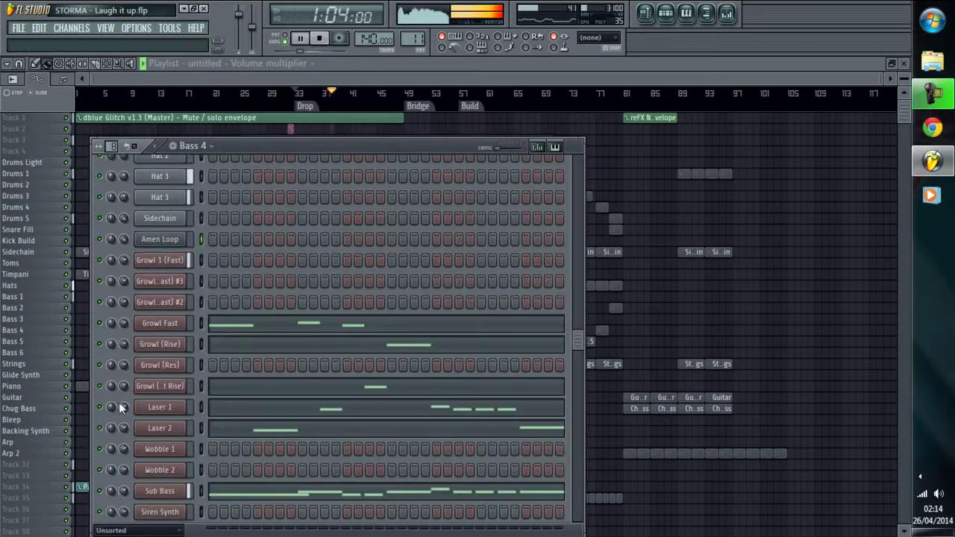
right_click(100, 407)
left_click(124, 368)
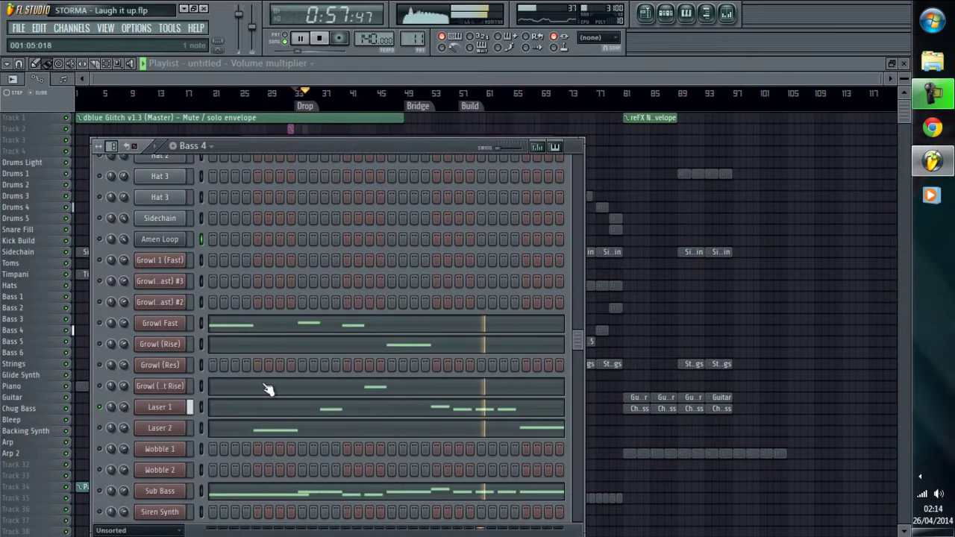
key("space")
Turn off solo on the Laser 1 channel and open its Massive synth window in a clear position
right_click(109, 418)
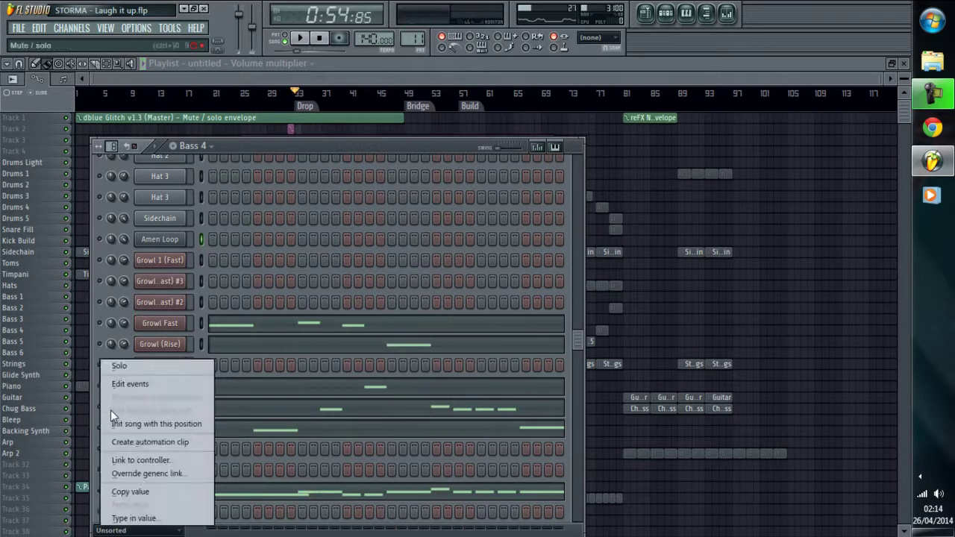
left_click(102, 415)
right_click(109, 418)
left_click(122, 366)
right_click(95, 417)
left_click(140, 367)
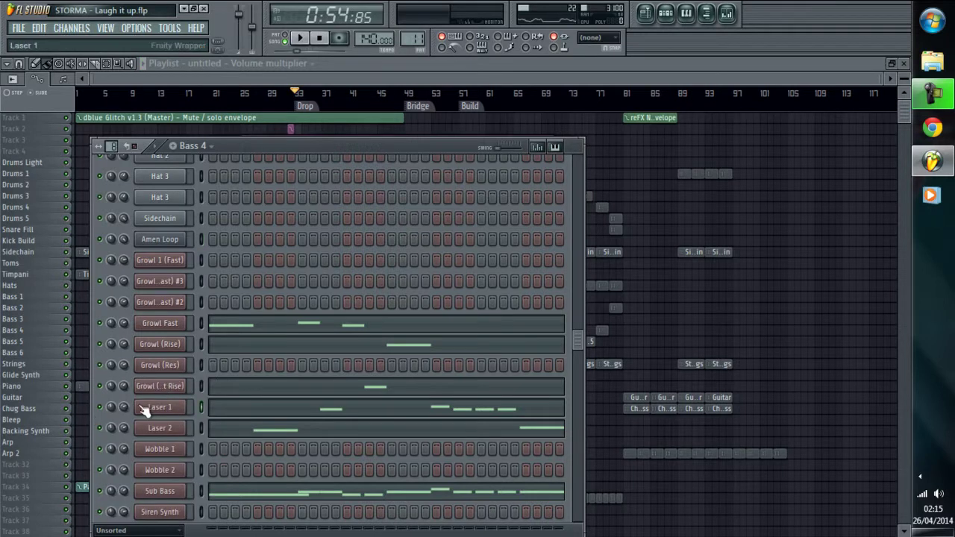
left_click(177, 410)
left_click_drag(437, 67, 475, 56)
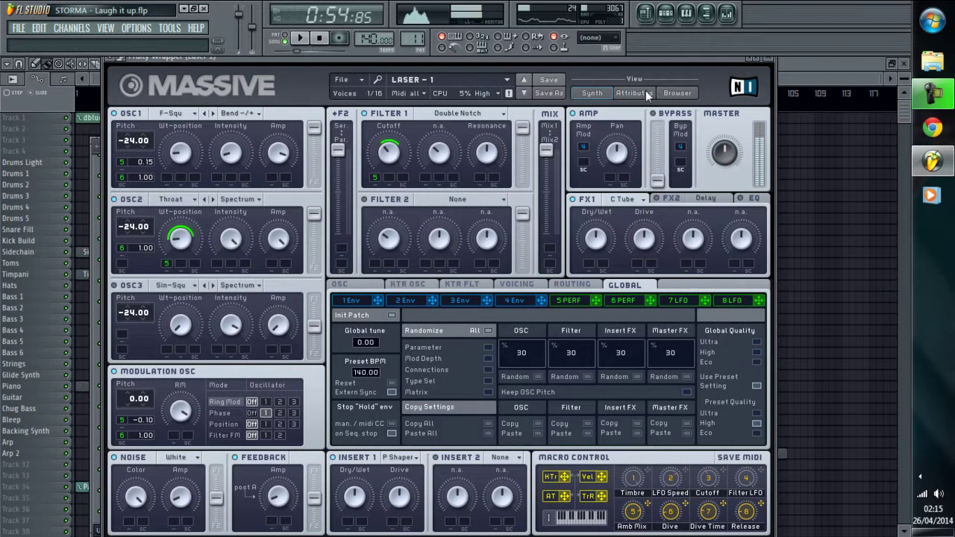
Open the mixer and look through the master and insert tracks to find the one used for bass
left_click(725, 12)
left_click(104, 250)
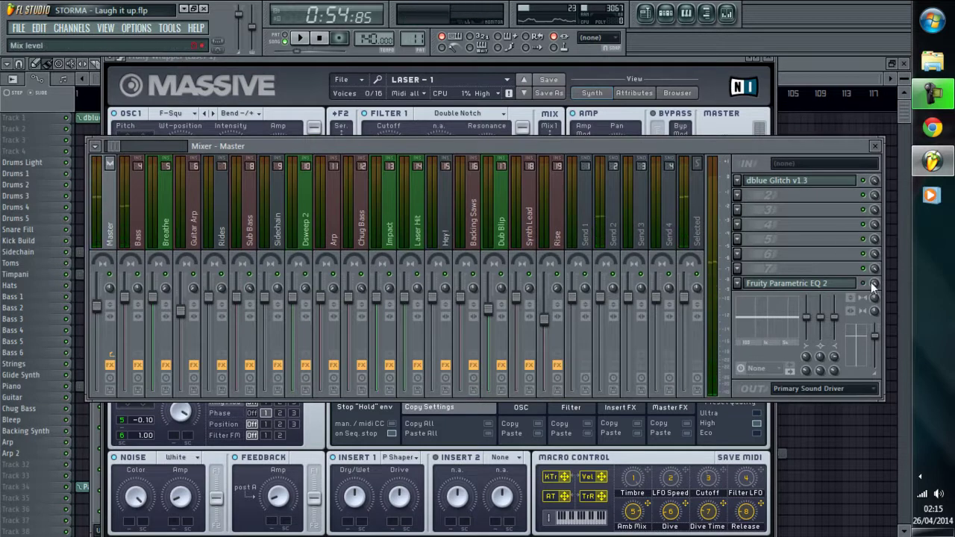
scroll(242, 237, "down", 6)
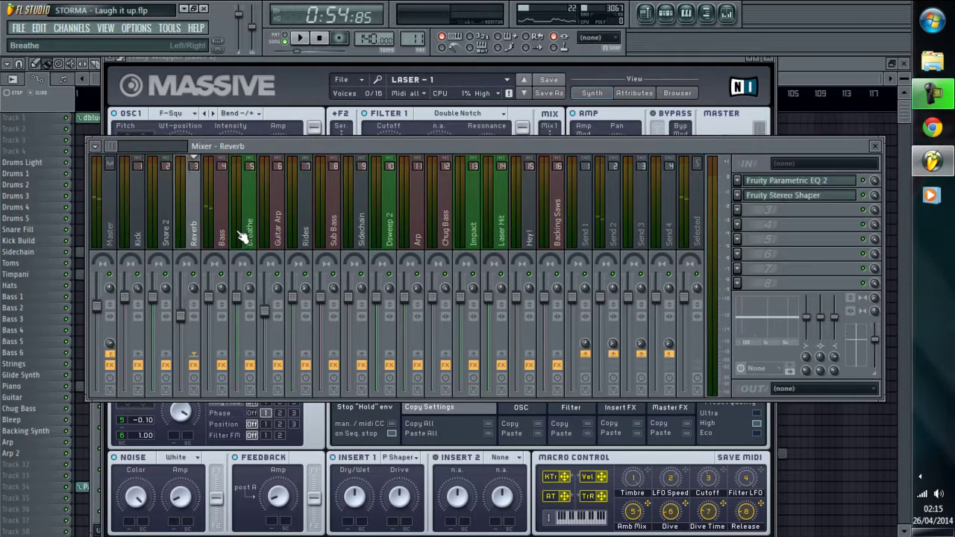
scroll(343, 251, "down", 3)
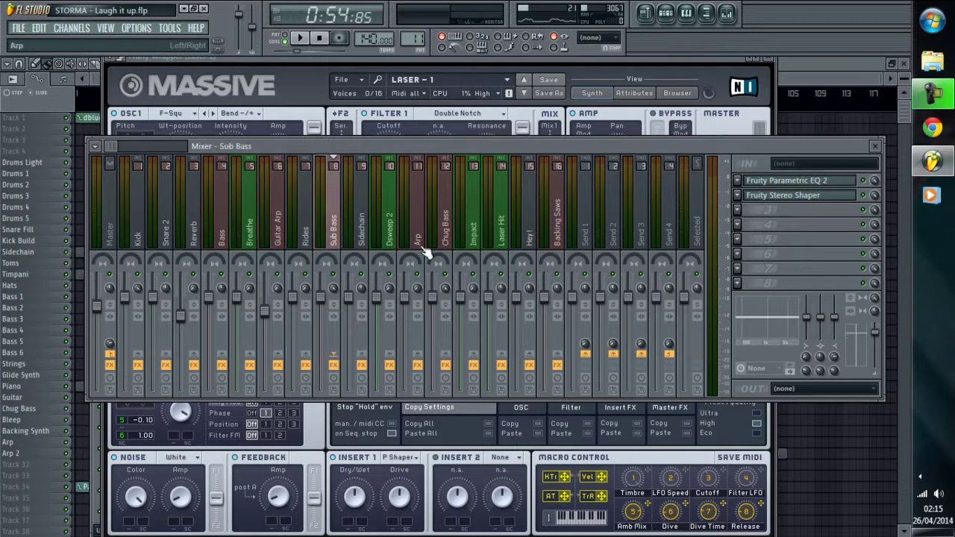
scroll(425, 252, "up", 7)
scroll(426, 252, "down", 17)
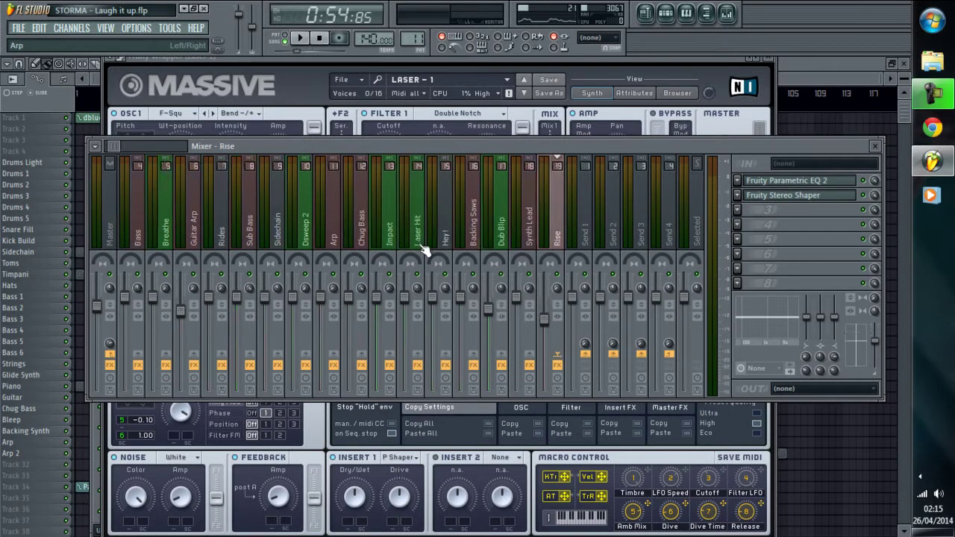
scroll(423, 250, "up", 1)
scroll(424, 250, "down", 10)
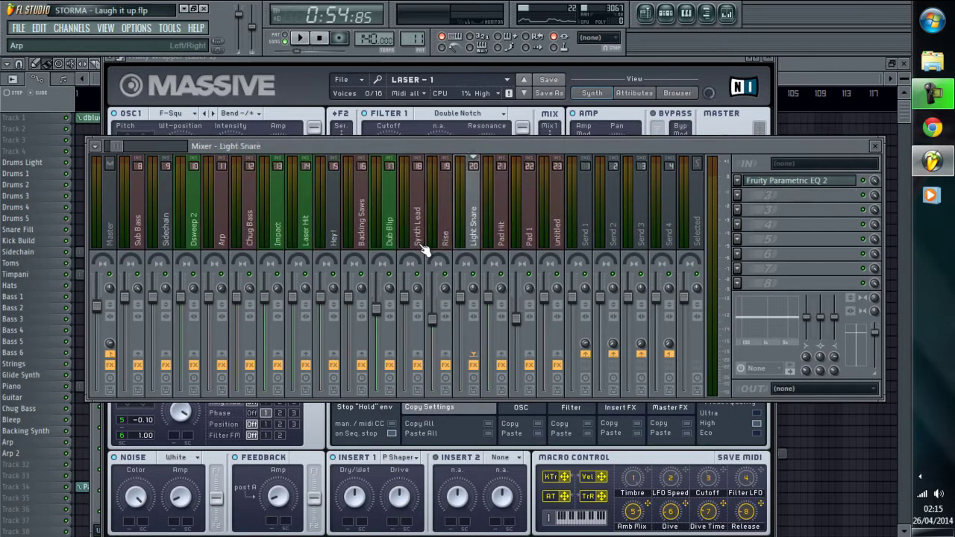
scroll(424, 250, "down", 1)
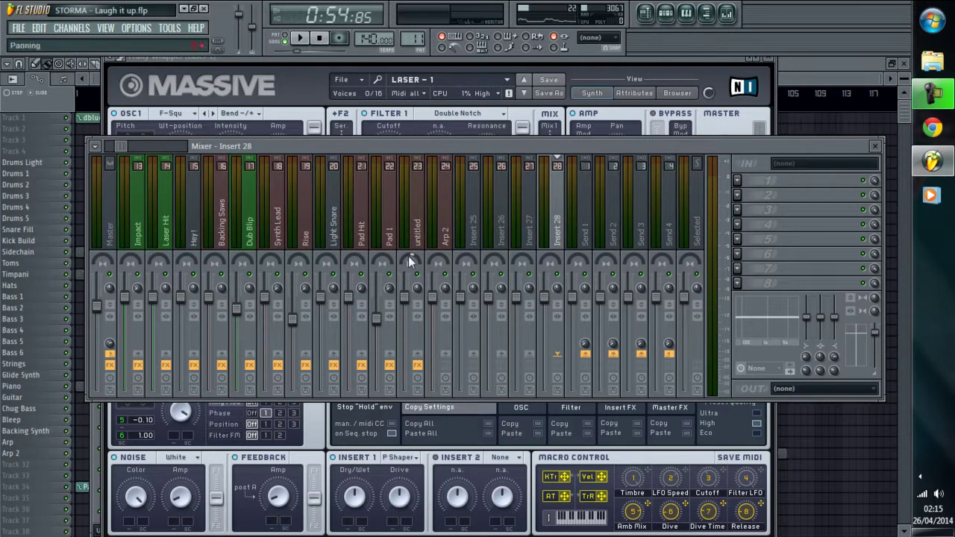
scroll(456, 231, "up", 20)
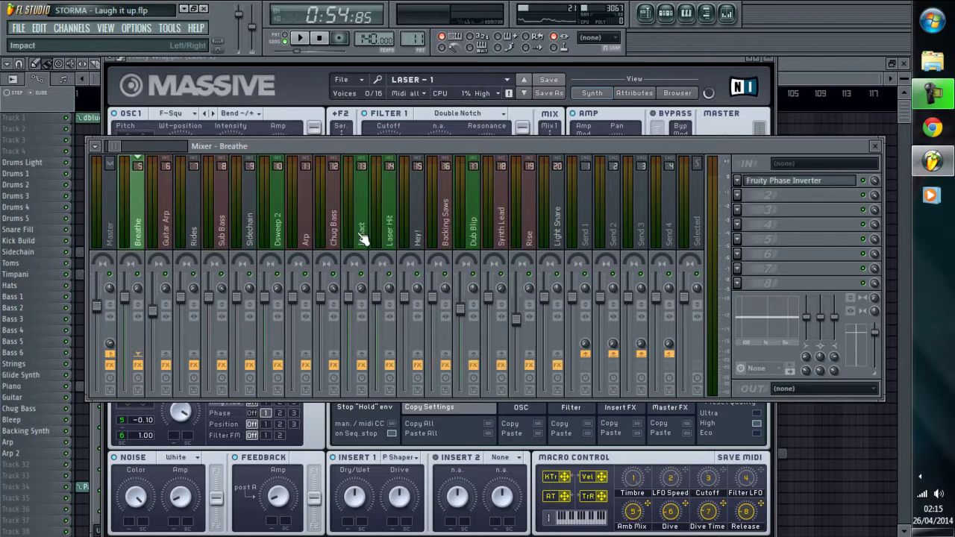
scroll(350, 240, "up", 2)
scroll(336, 244, "up", 1)
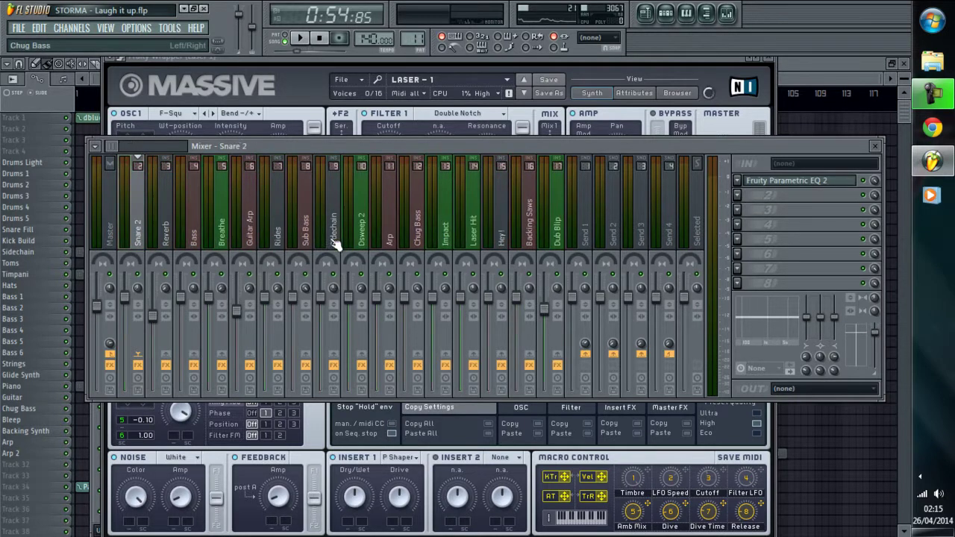
Examine the Fruity Parametric EQ 2 curves on the Bass mixer track, and close the EQ and mixer windows
left_click(195, 241)
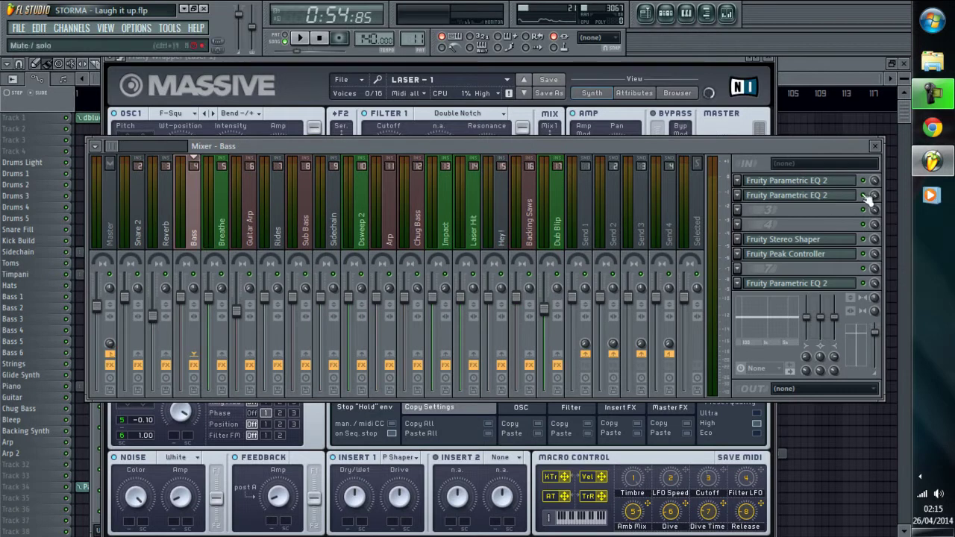
left_click(809, 195)
left_click(839, 180)
left_click(839, 181)
left_click(838, 196)
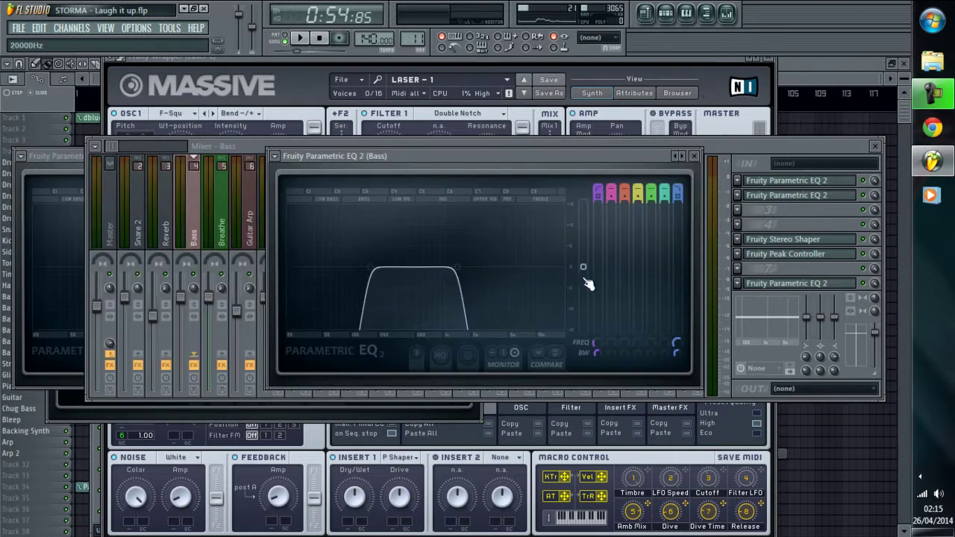
left_click(694, 156)
left_click(876, 146)
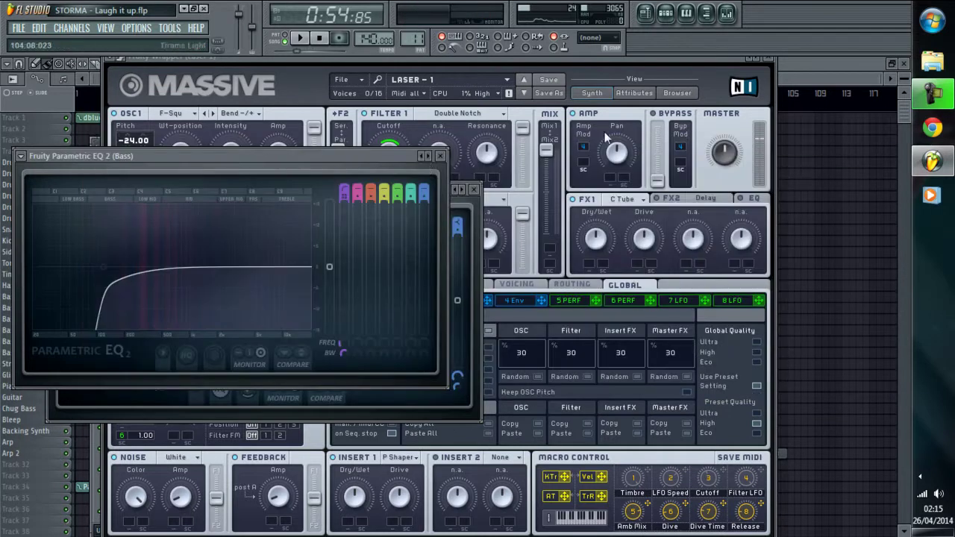
left_click(460, 151)
left_click(464, 185)
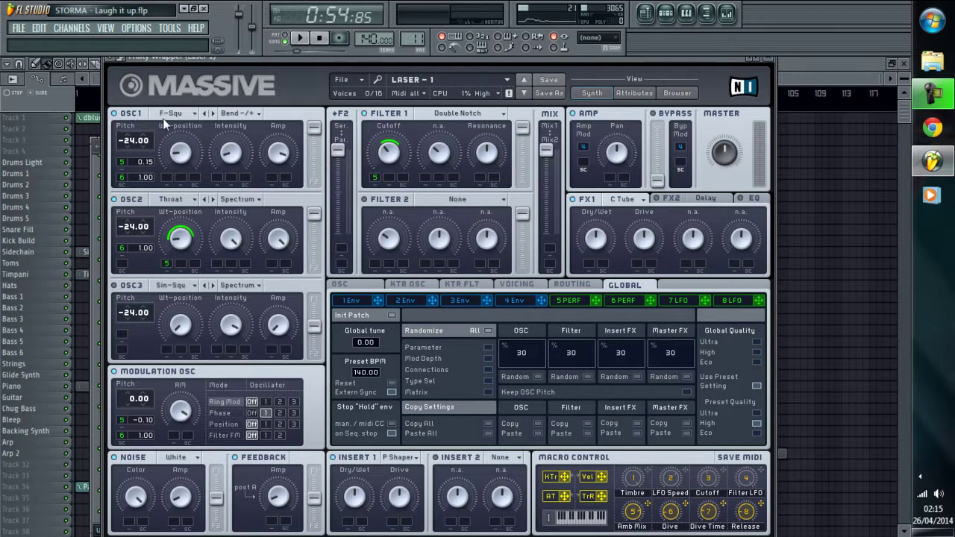
Review OSC1's wavetable choice, Bend -/+ mode, intensity and wavetable position in Massive without changing them
left_click(188, 114)
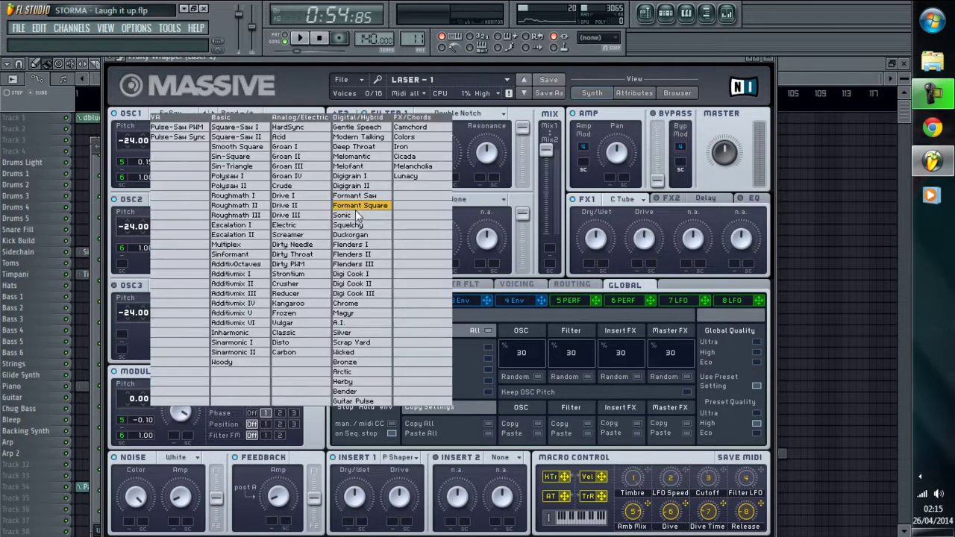
left_click(291, 85)
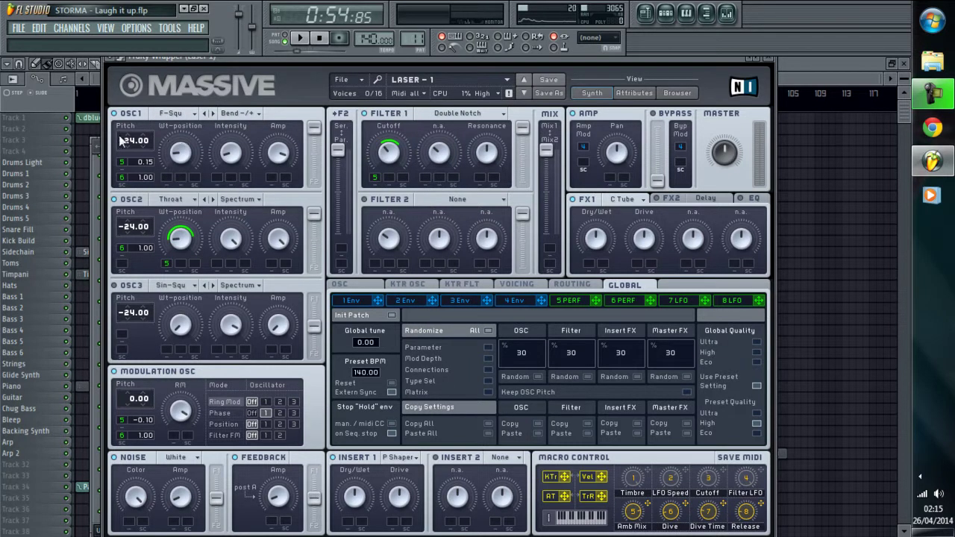
left_click(250, 117)
left_click(248, 127)
left_click(234, 154)
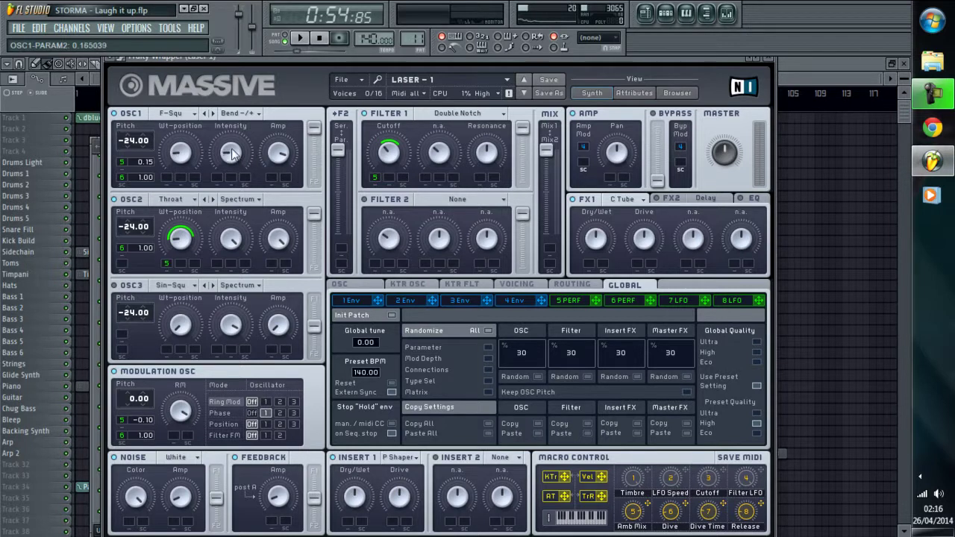
left_click(185, 153)
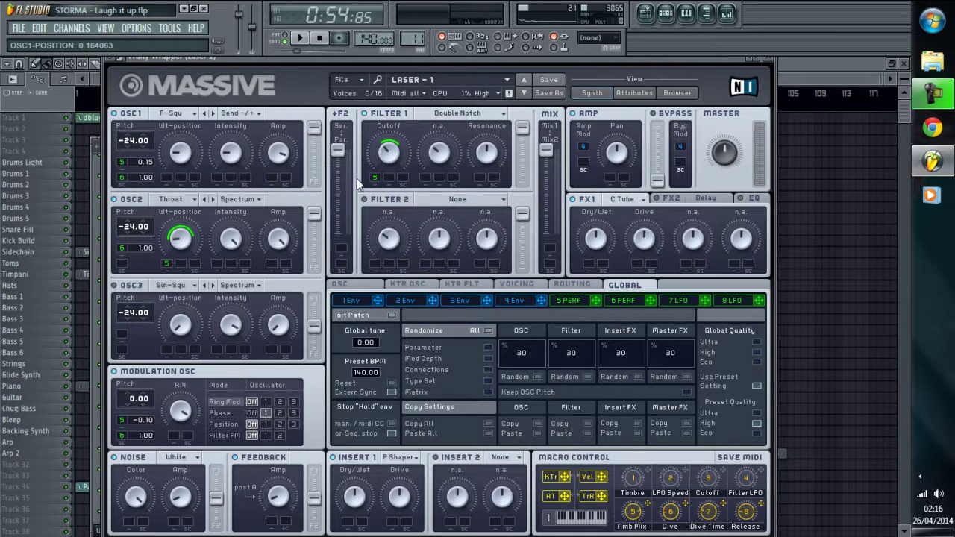
Check OSC2's wavetable choice and display the Phase amount of the modulation oscillator
left_click(197, 201)
left_click(311, 346)
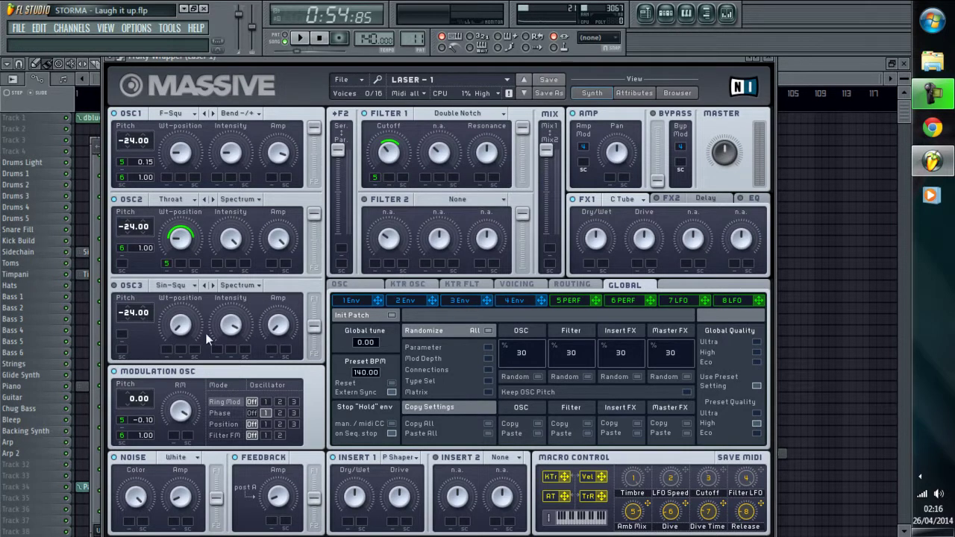
left_click(210, 413)
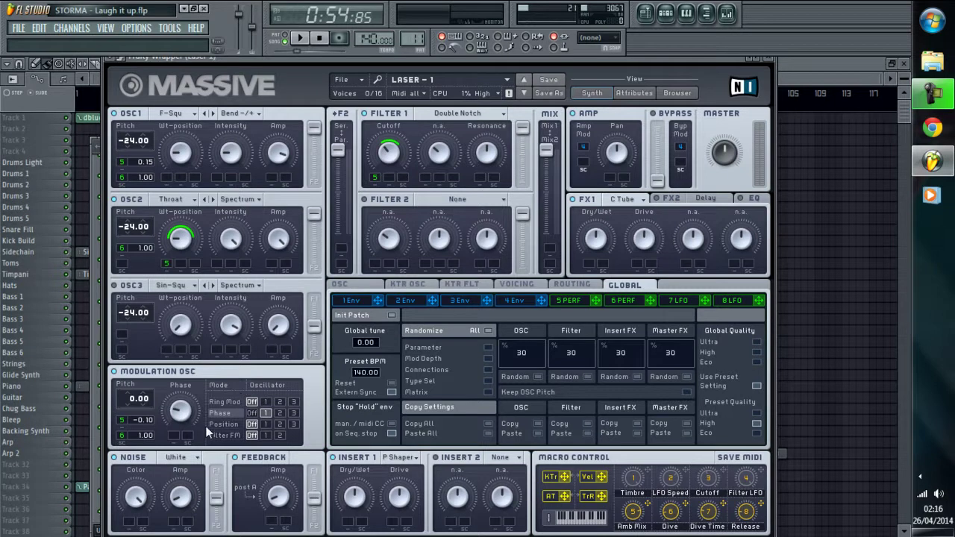
Check the noise amp, Insert 1's shaper type and the modulation oscillator's phase amount, and stop the transport
left_click_drag(179, 490, 176, 479)
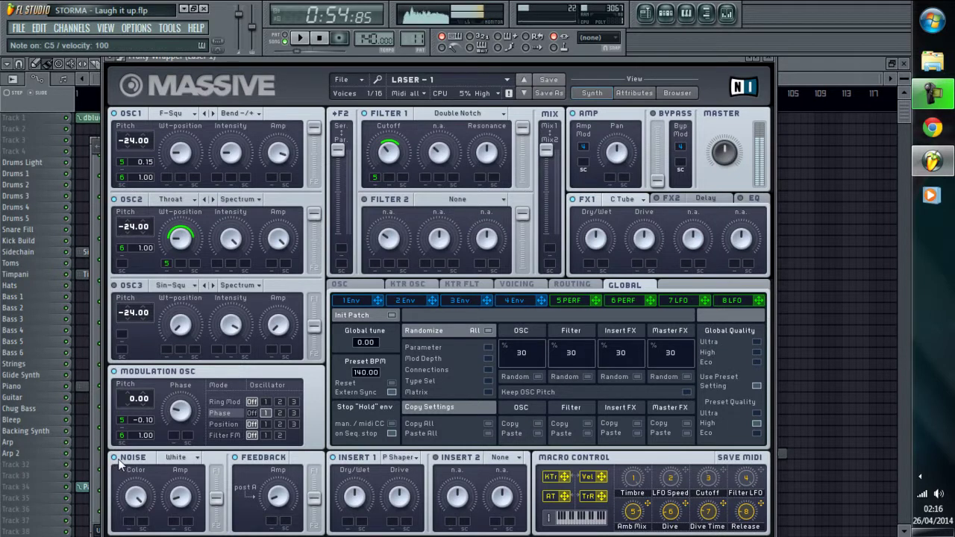
left_click(389, 458)
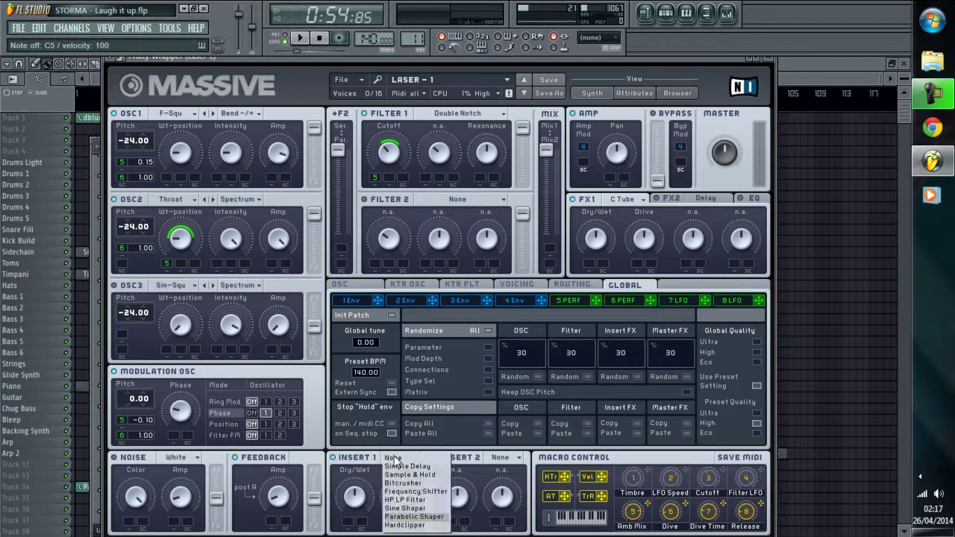
left_click(359, 486)
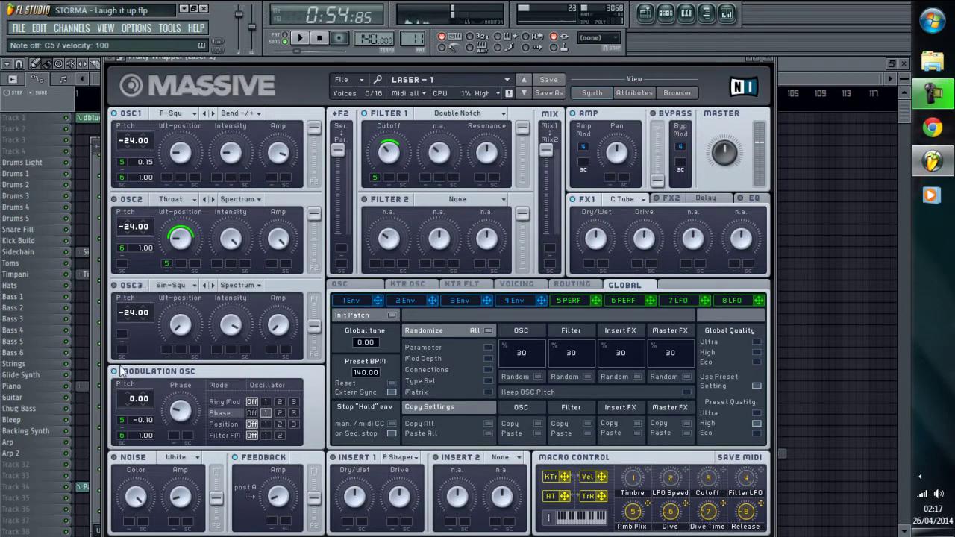
mouse_move(176, 423)
left_mouse_down()
mouse_move(176, 390)
mouse_move(175, 413)
left_mouse_up()
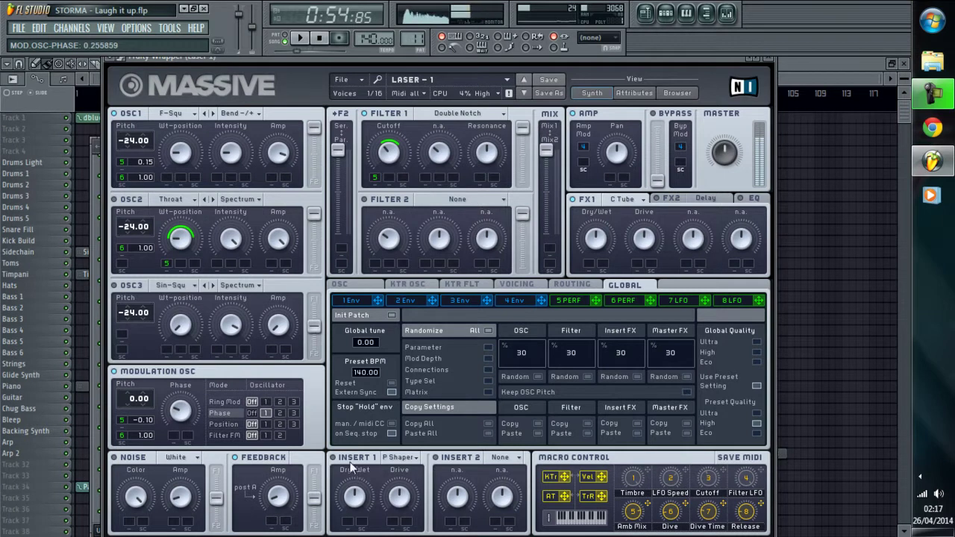
left_click(319, 37)
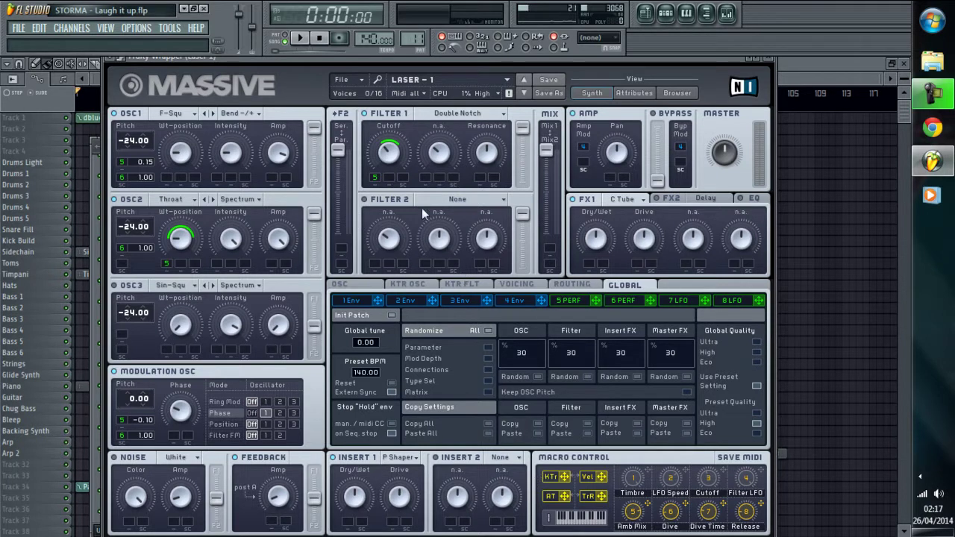
Show the 5 Perf modulator that drives the cutoff, and check Filter 1's resonance and FX1's effect type
left_click(572, 304)
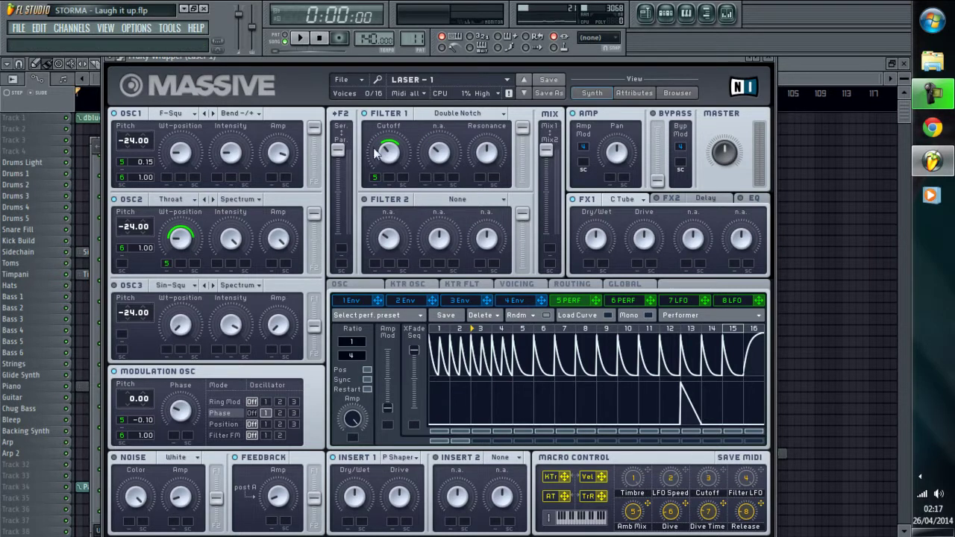
left_click(492, 153)
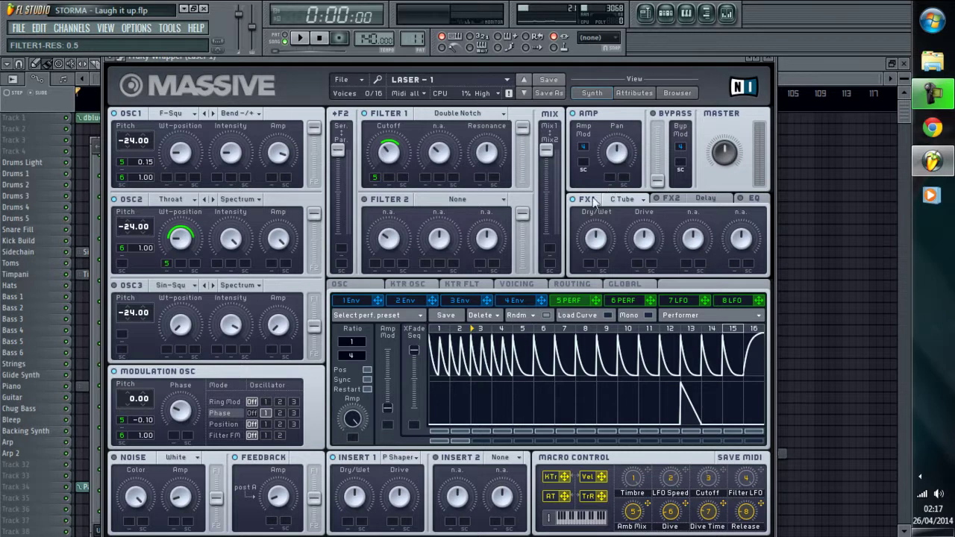
left_click(620, 201)
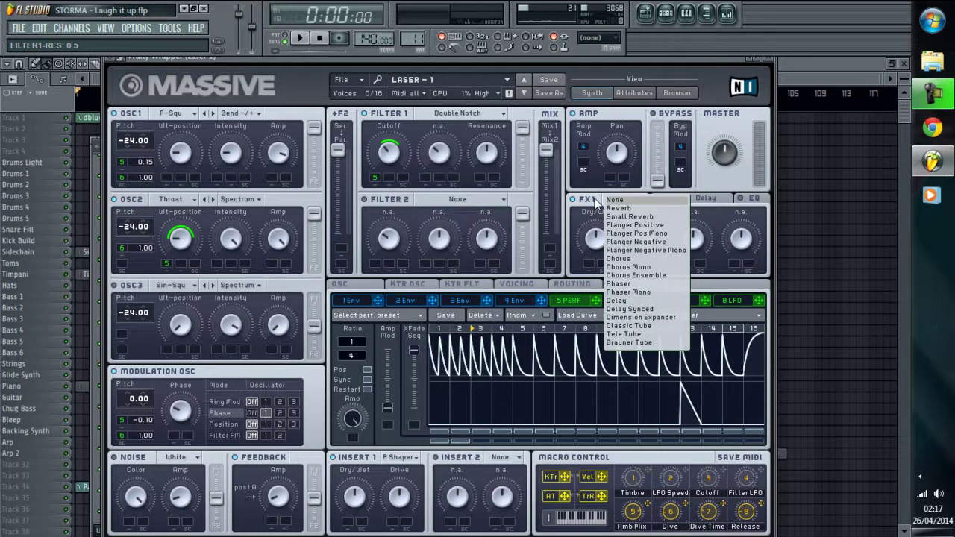
left_click(597, 202)
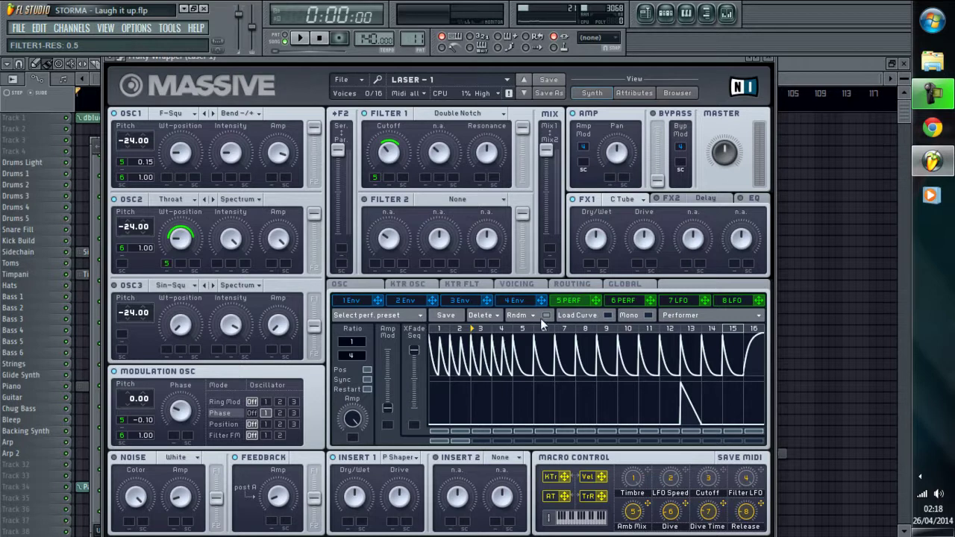
Clear the step 13 curve from the lower row of the 5 Perf performer and check the loadable curve shapes
right_click(683, 449)
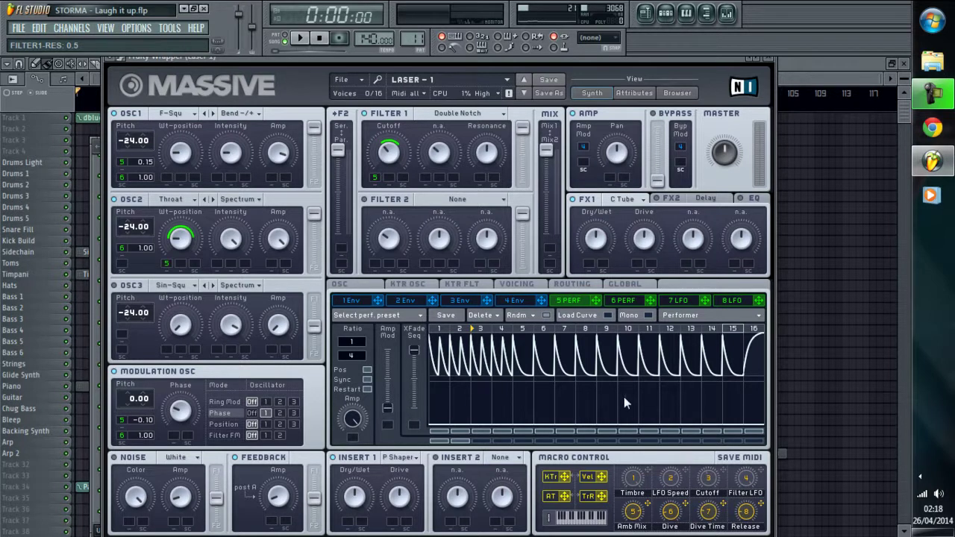
left_click(593, 316)
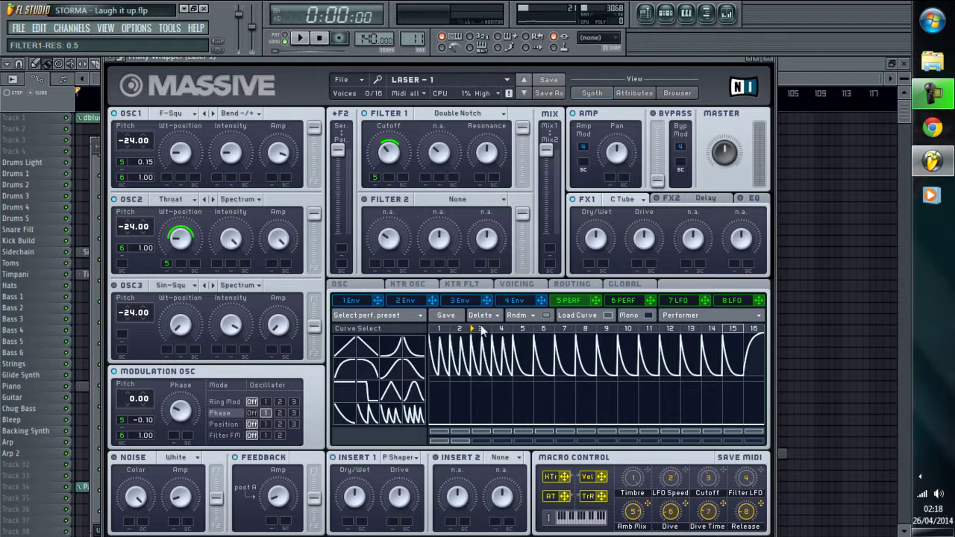
left_click(591, 316)
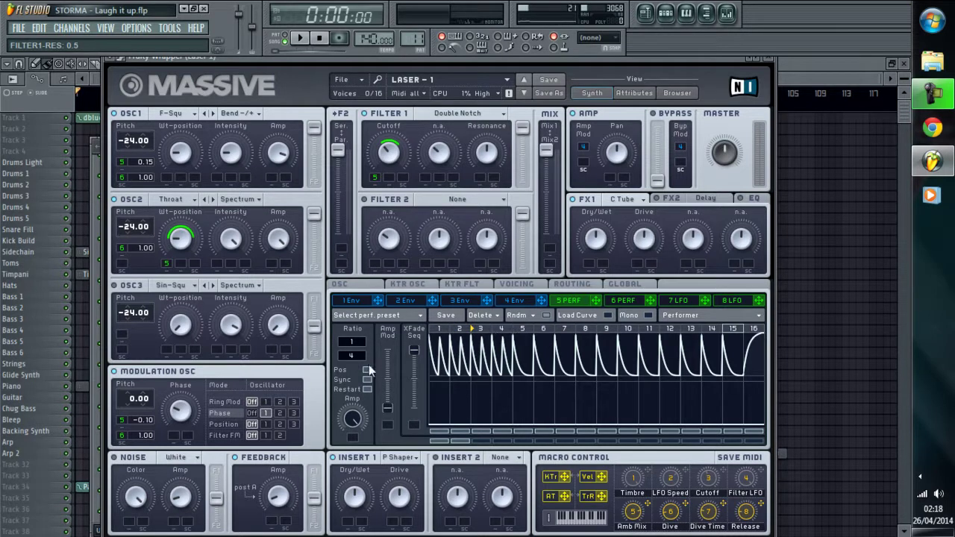
mouse_move(389, 320)
Mute the 5 Perf modulation on the modulation oscillator's pitch, listen to Laser 1 without it, and unmute it
right_click(123, 421)
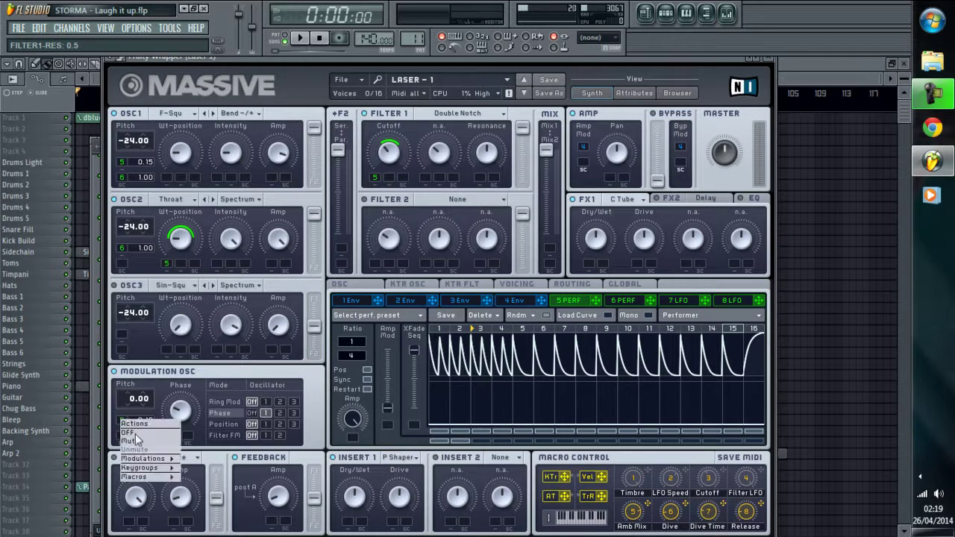
left_click(142, 440)
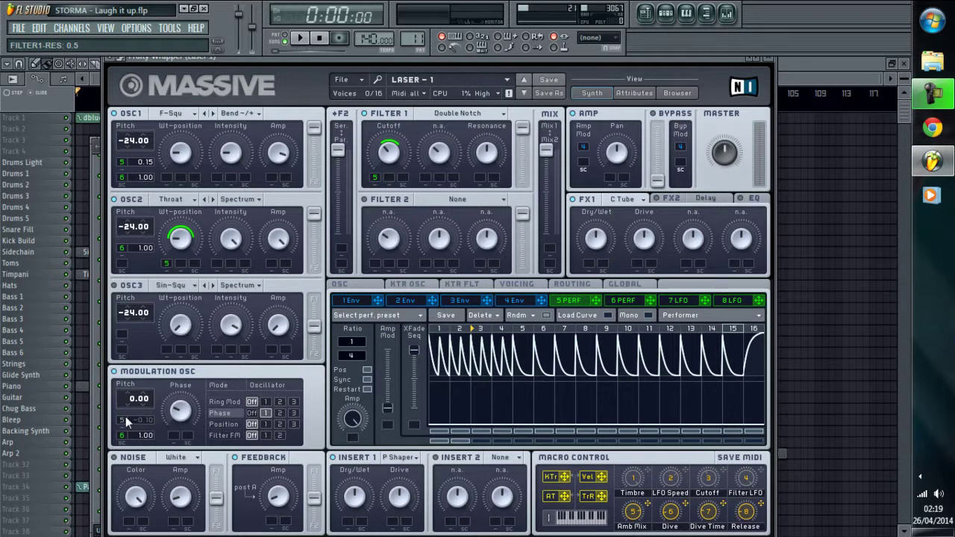
left_click(666, 16)
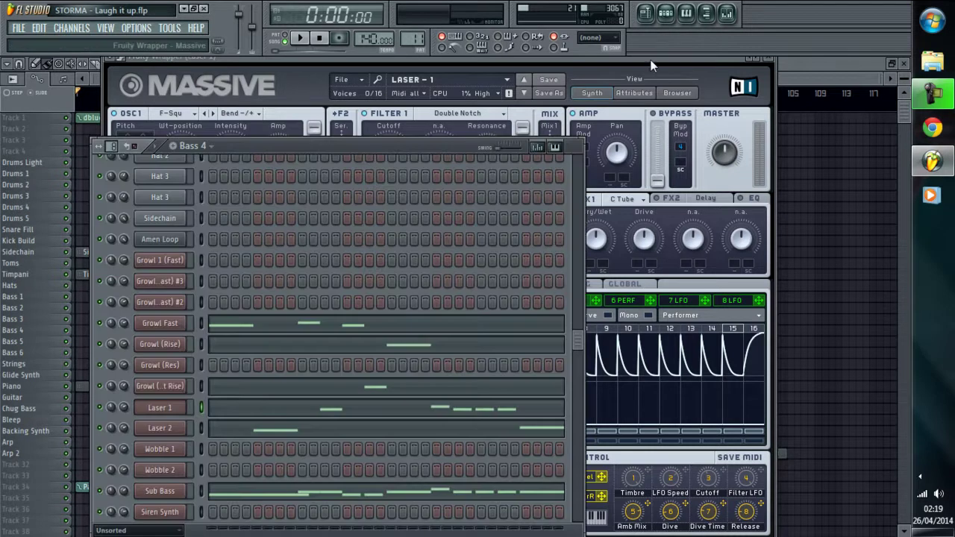
left_click(650, 66)
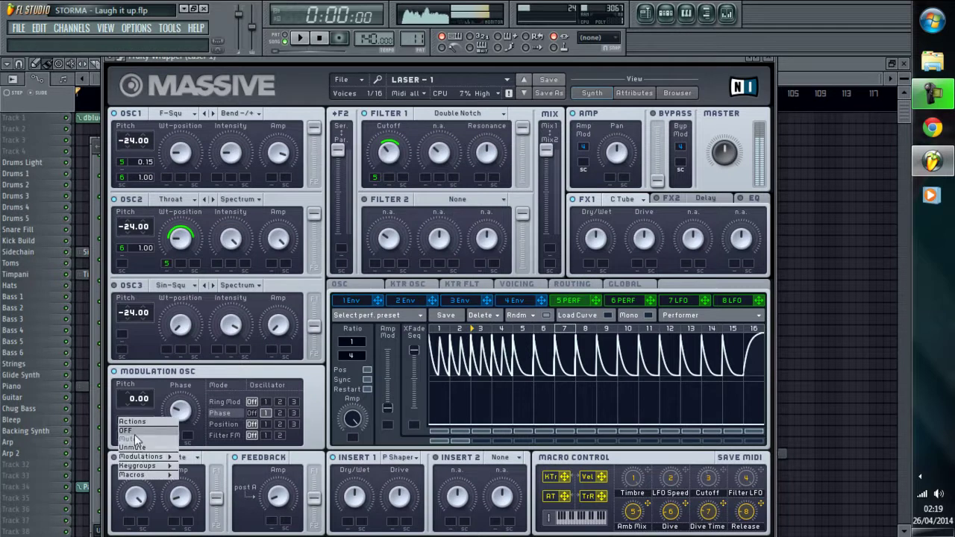
left_click(322, 39)
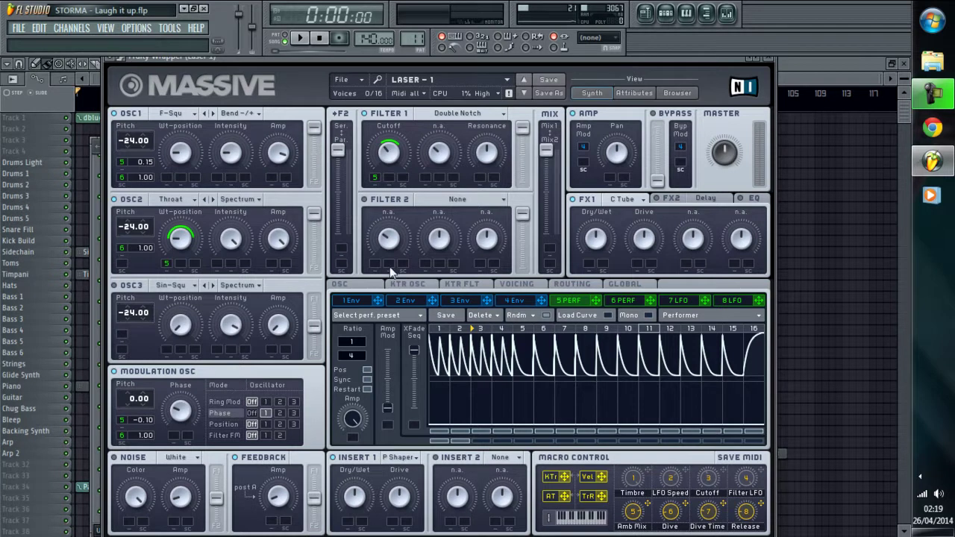
Display the curves of the 6 Perf modulator, audition Laser 1, and bring its synth window back up
left_click(623, 302)
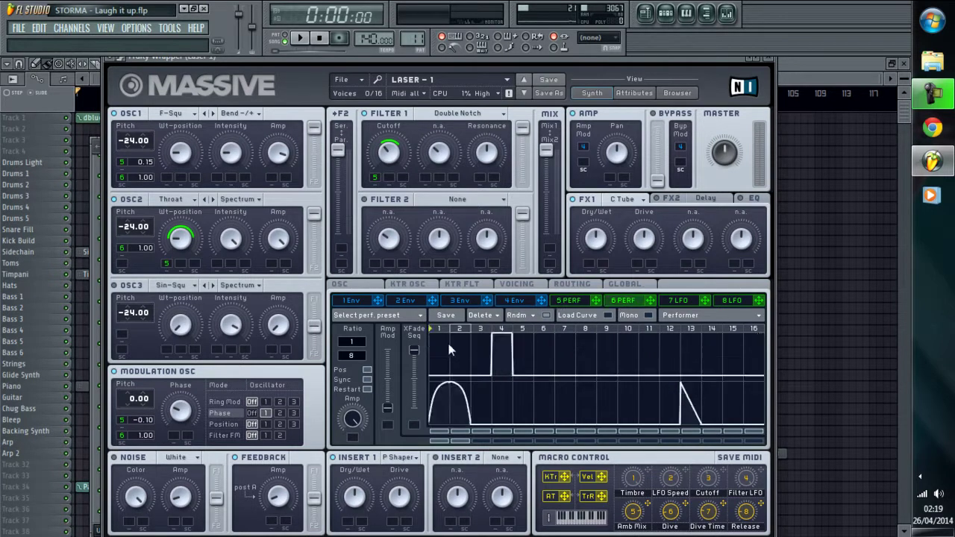
left_click(645, 13)
left_click(666, 12)
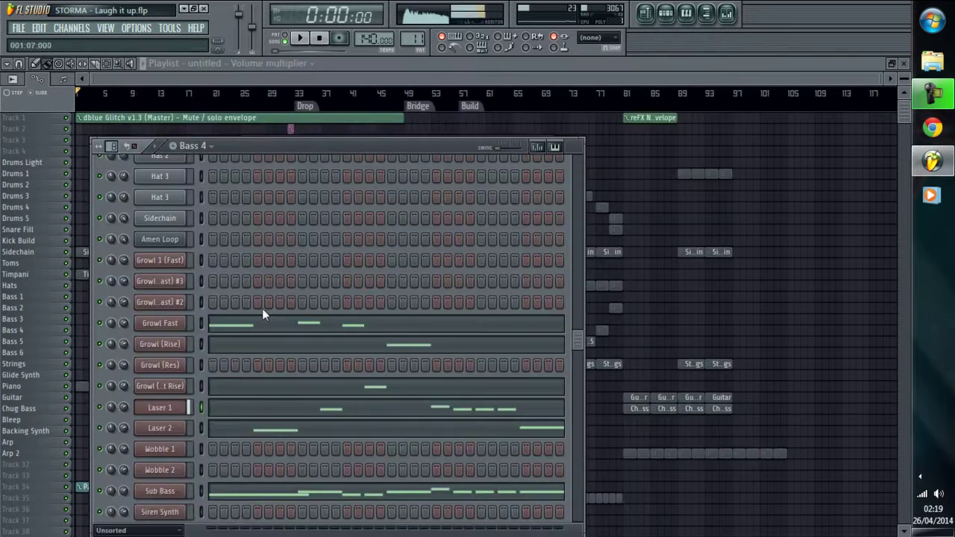
left_click(181, 407)
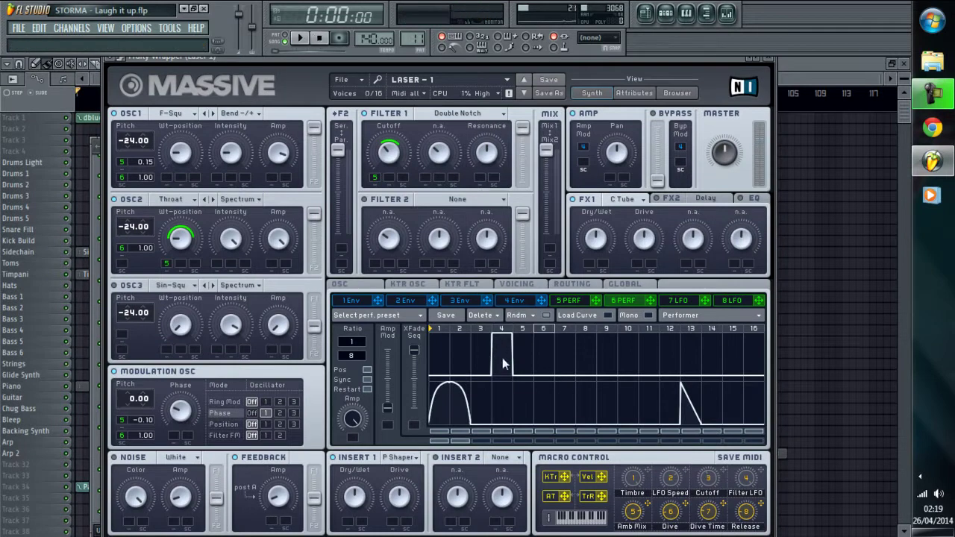
left_click_drag(511, 373, 499, 291)
Play the song in the playlist from the Drop marker and stop playback
left_click(666, 13)
key("F5")
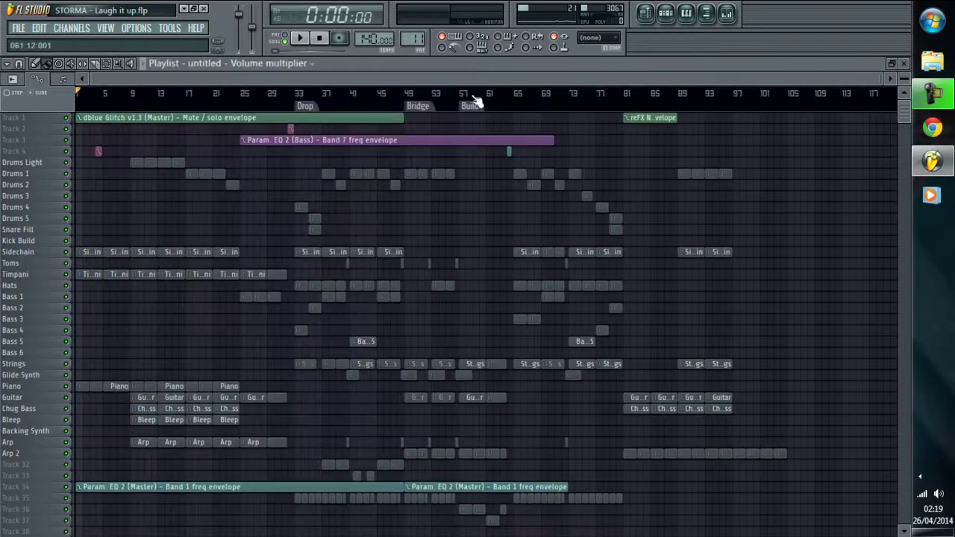
left_click(298, 99)
key("space")
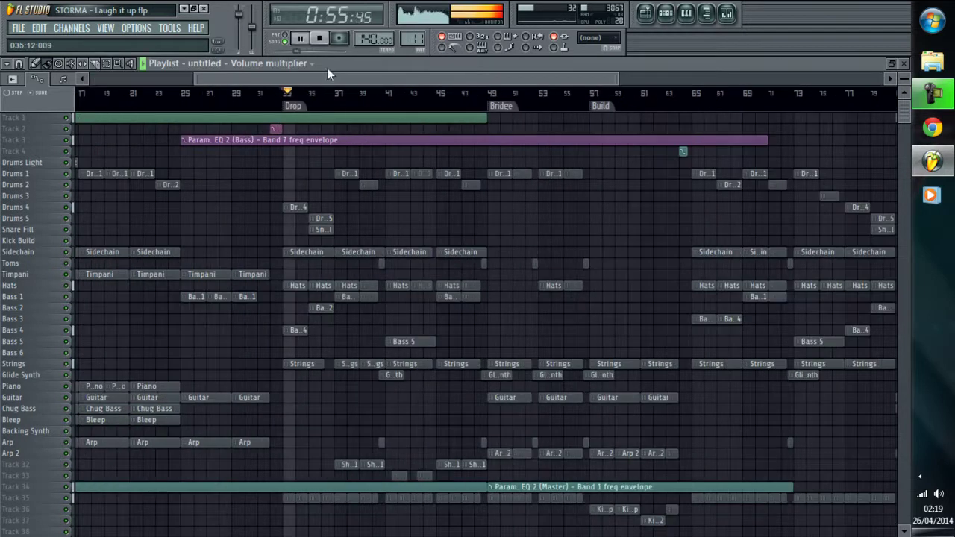
left_click(319, 38)
Reopen Laser 1's synth from the step sequencer and reposition its window over the playlist
key("F6")
left_click(321, 38)
left_click_drag(381, 143, 437, 53)
left_click(233, 320)
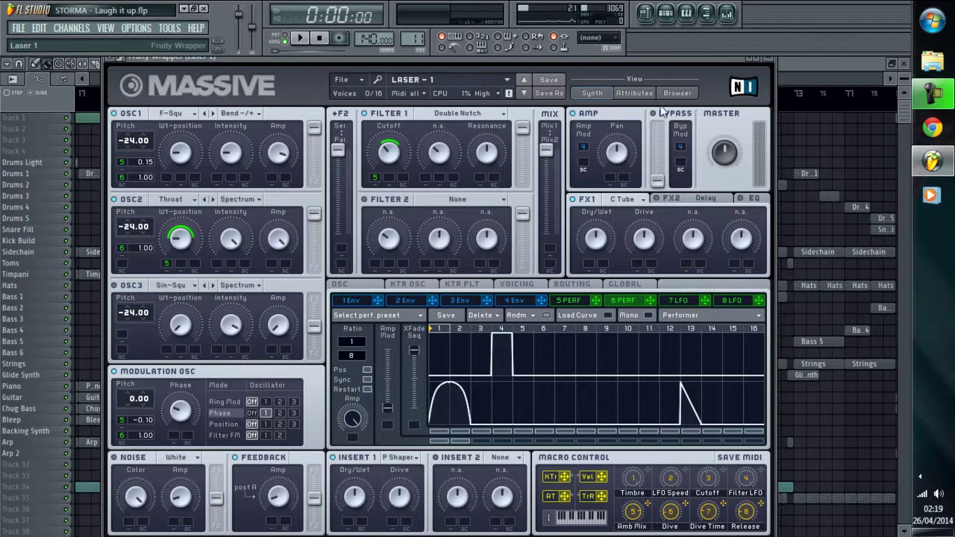
left_click_drag(682, 62, 739, 62)
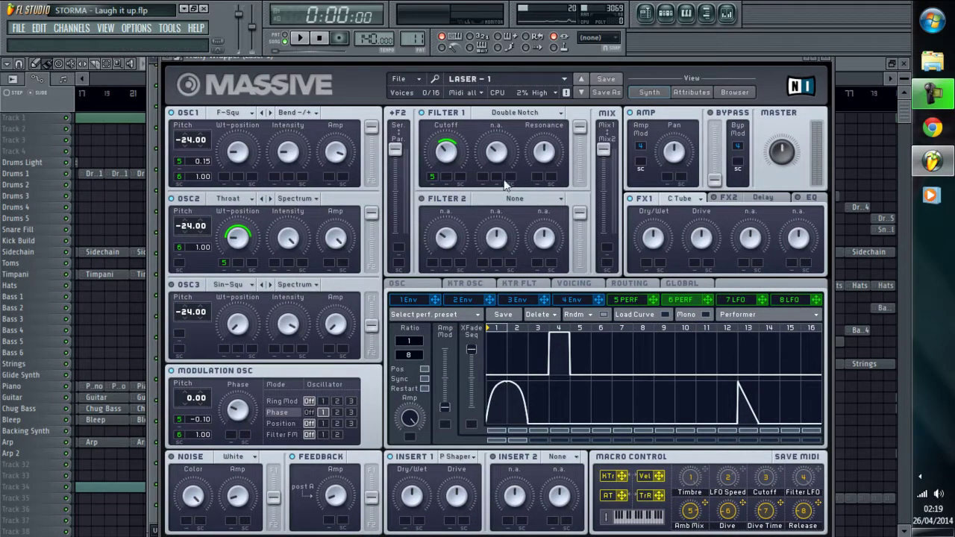
Turn off the Wavetable Position and Pan Position unisono spreads in the voicing settings and display the oscillator phase settings
left_click(398, 284)
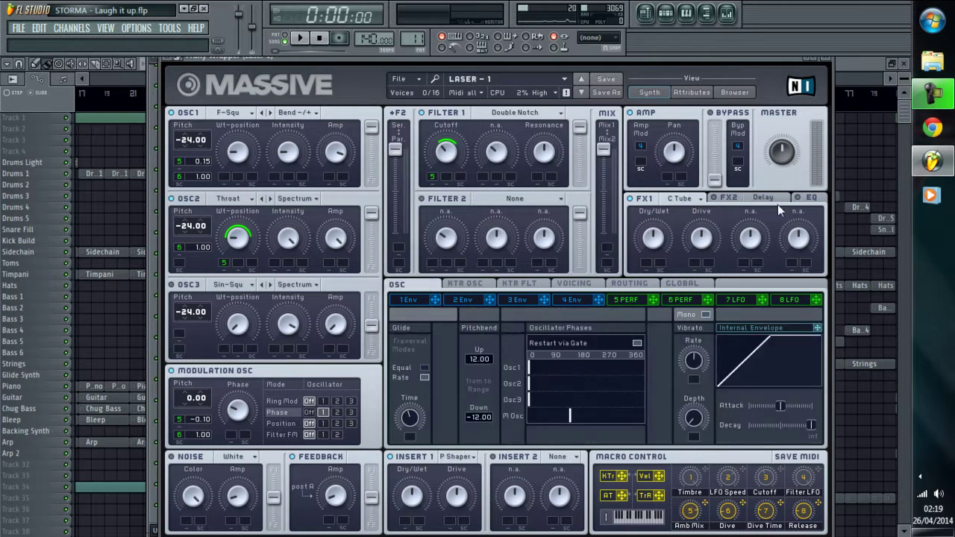
left_click(574, 283)
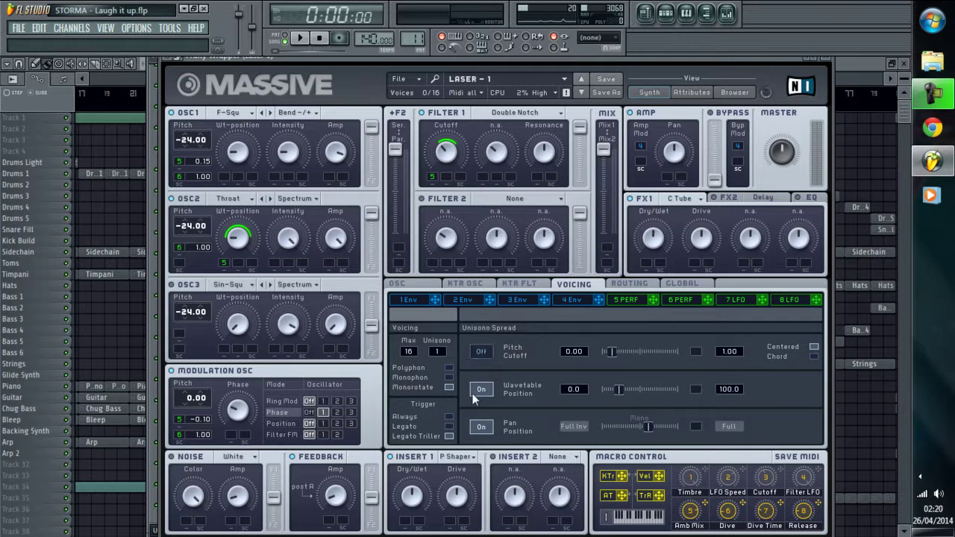
left_click(486, 428)
left_click(573, 302)
left_click(579, 286)
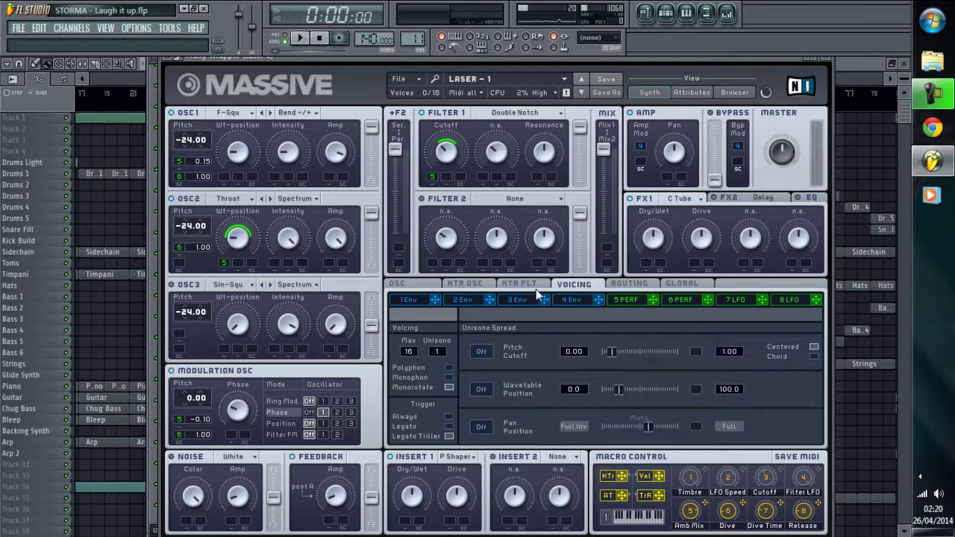
left_click(424, 286)
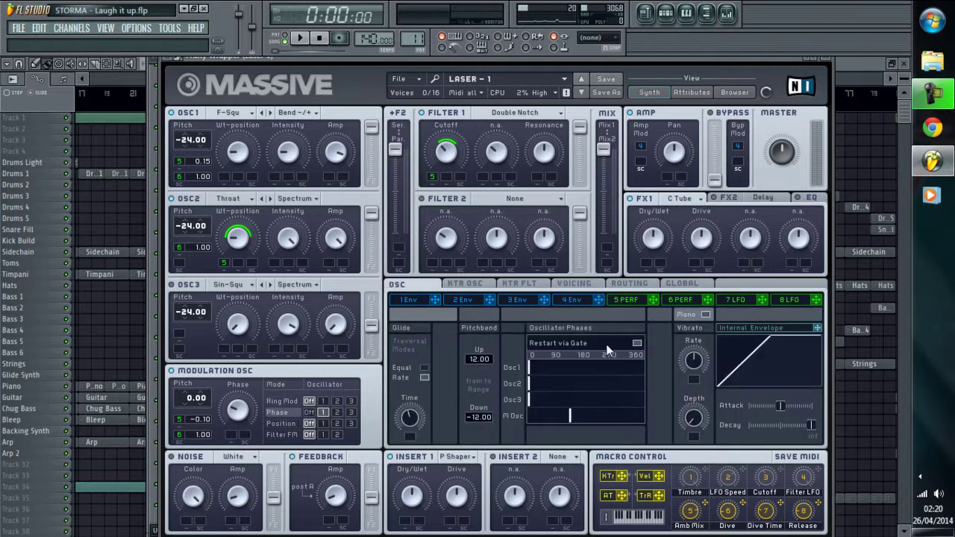